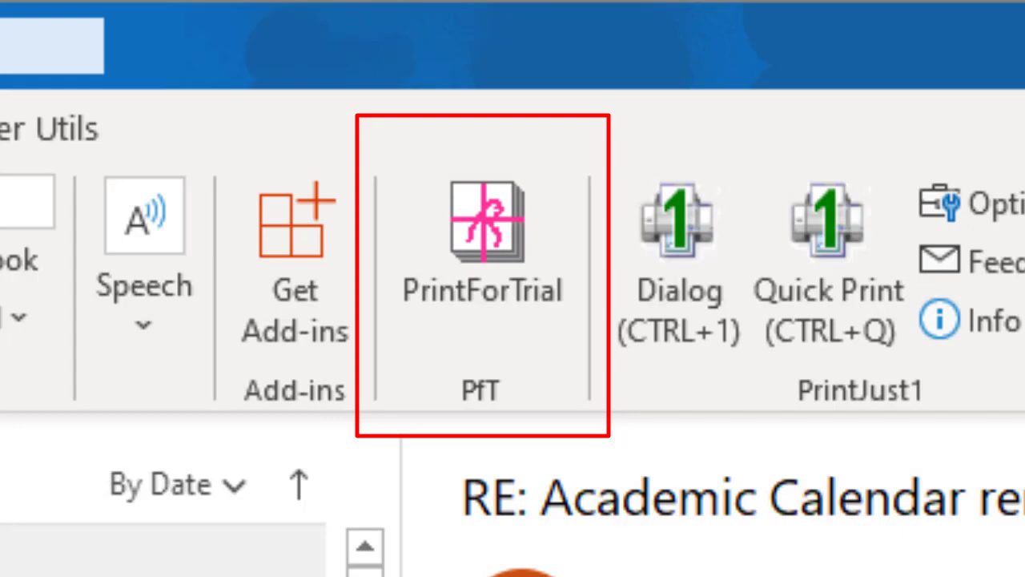
Launch PrintForTrial for the selected email and exclude the second listed sender's messages from the printout
{"action": "left_click", "coordinate": [513, 241]}
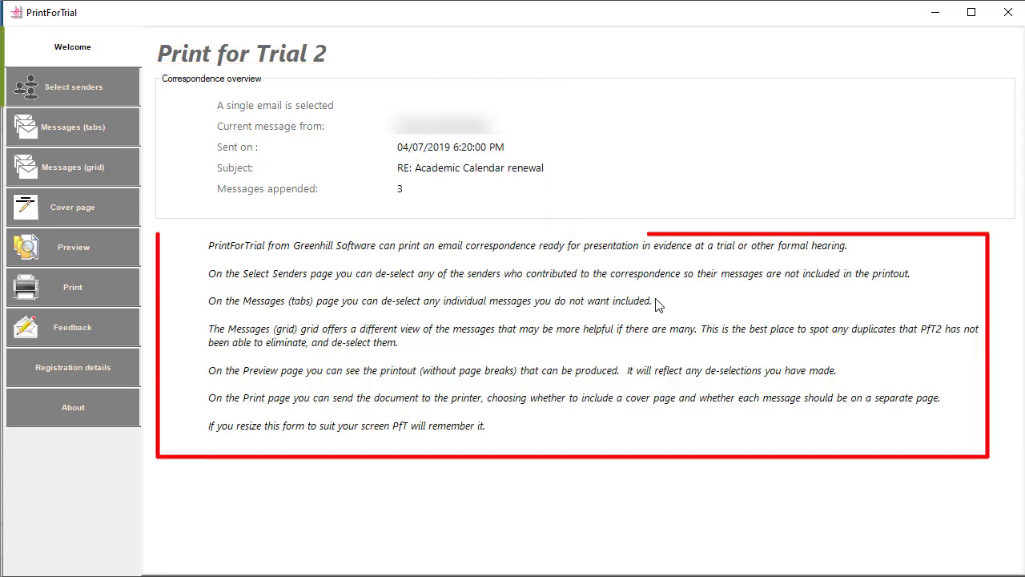
{"action": "left_click", "coordinate": [81, 96]}
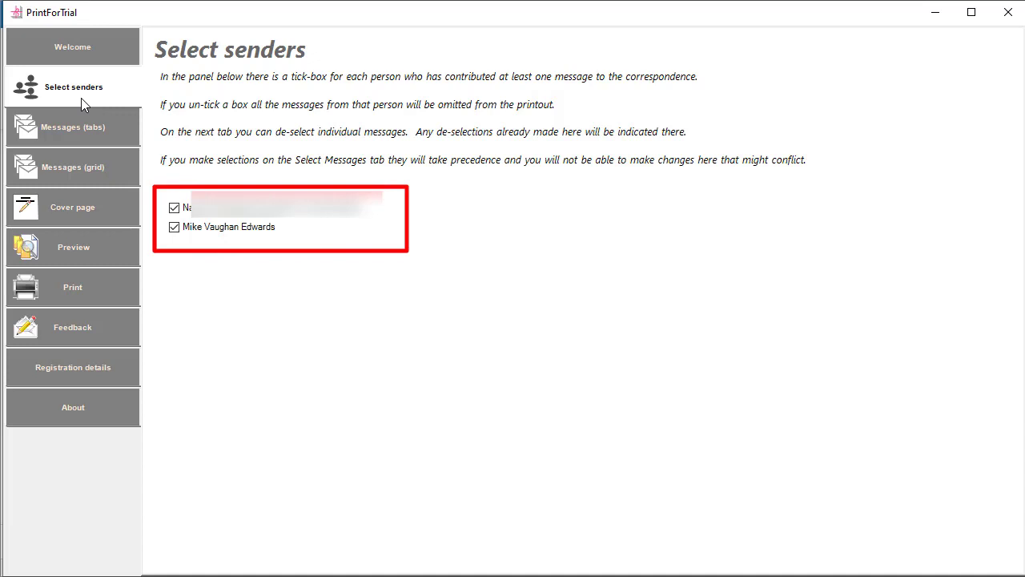
{"action": "left_click", "coordinate": [176, 228]}
Review which messages are selected for printing, checking messages 1 and 2 individually and the whole chain in the grid view
{"action": "left_click", "coordinate": [78, 130]}
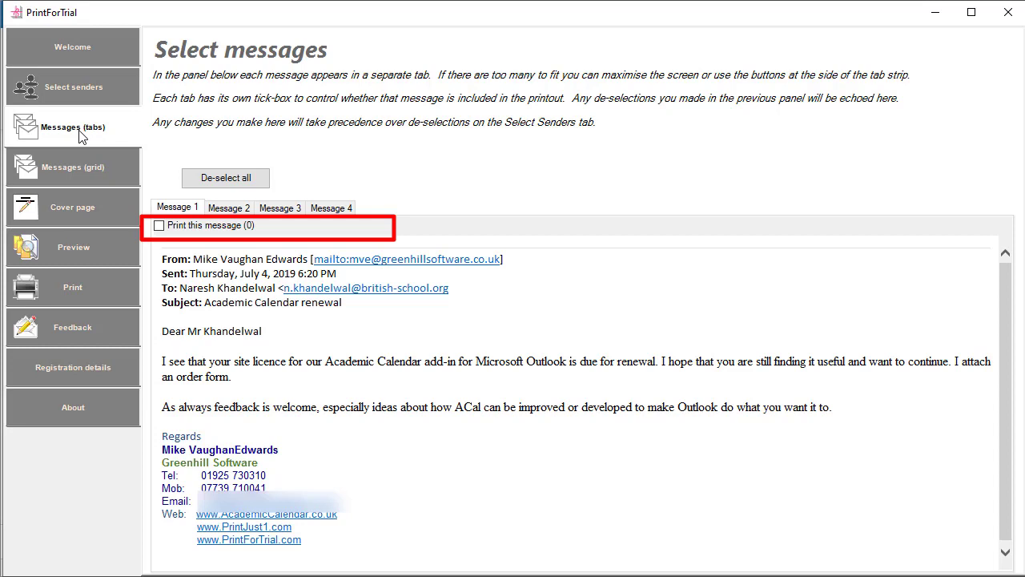
{"action": "left_click", "coordinate": [226, 208]}
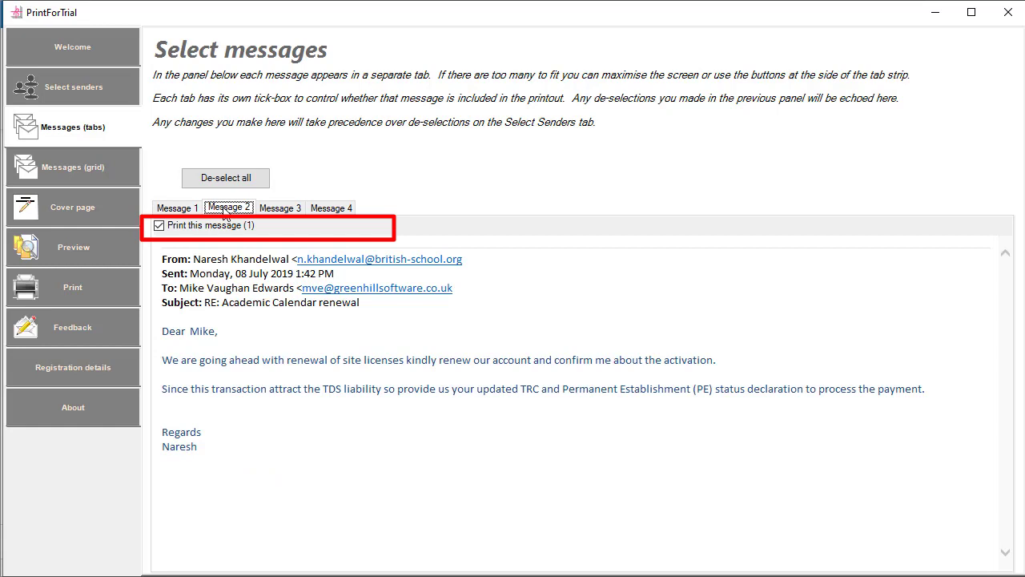
{"action": "left_click", "coordinate": [97, 177]}
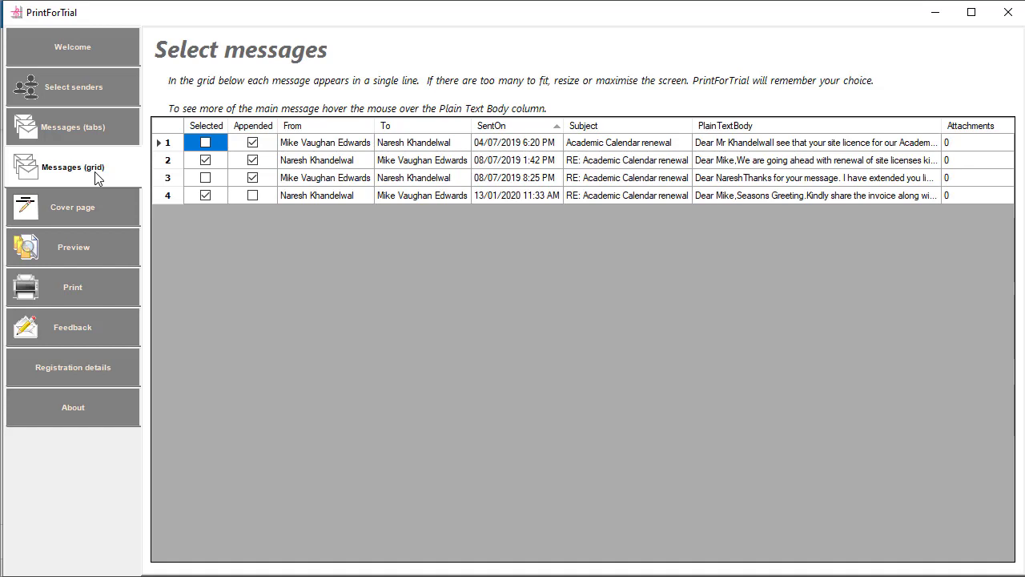
Check the cover page heading settings and read through the preview of the printout down to message 2
{"action": "left_click", "coordinate": [95, 220]}
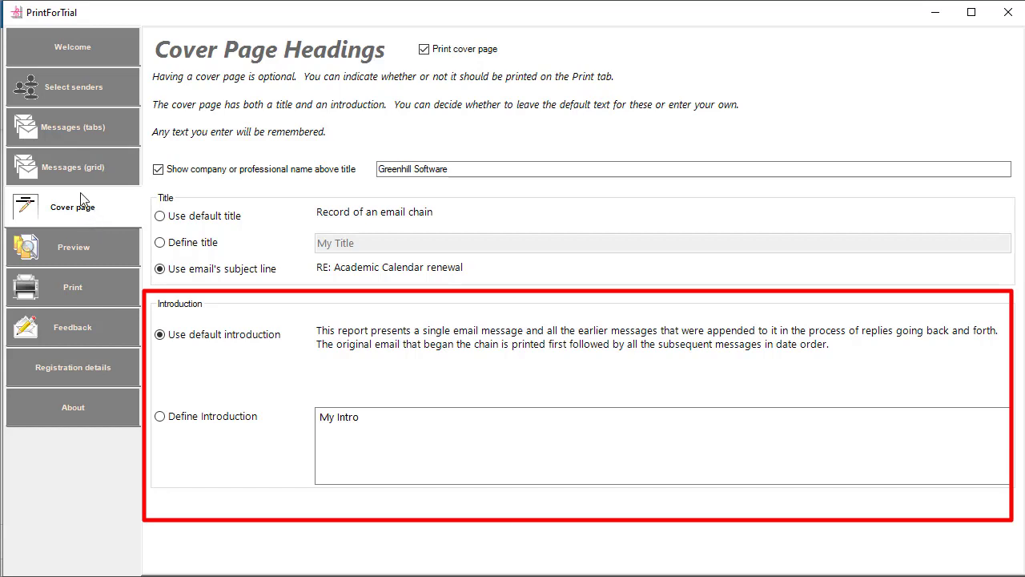
{"action": "left_click", "coordinate": [66, 247]}
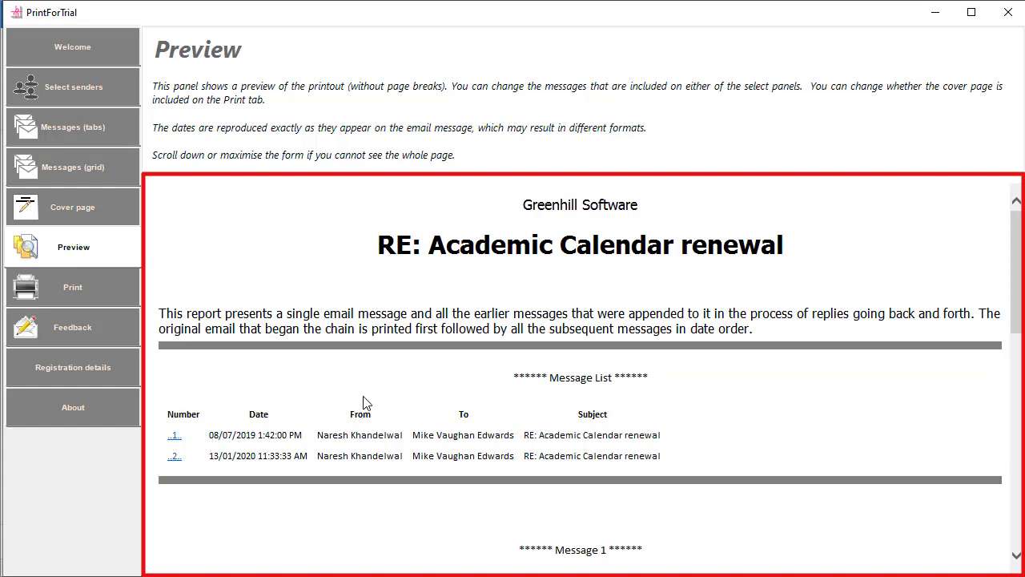
{"action": "scroll", "coordinate": [363, 403], "scroll_direction": "down", "scroll_amount": 3}
{"action": "scroll", "coordinate": [363, 403], "scroll_direction": "down", "scroll_amount": 6}
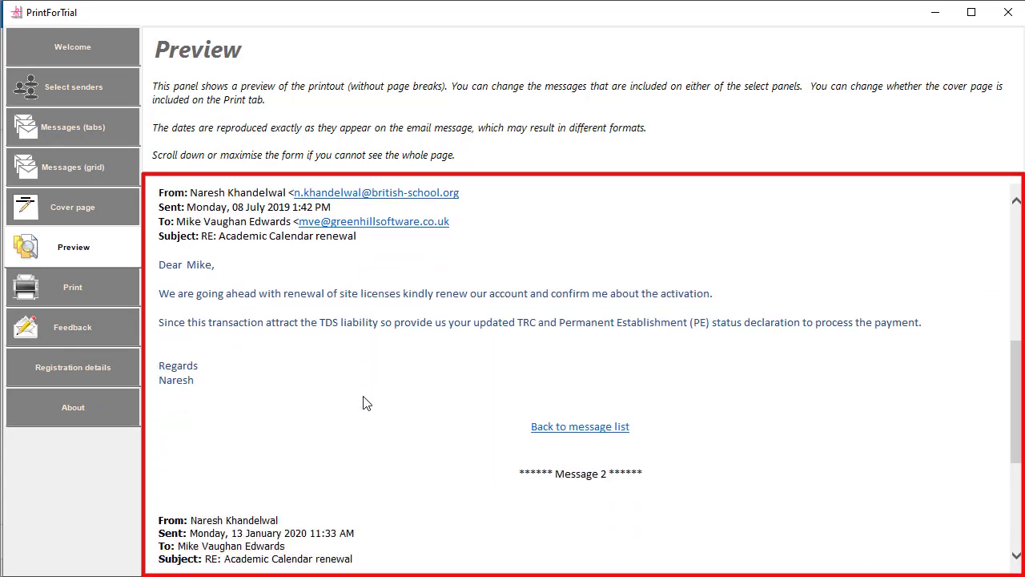
{"action": "scroll", "coordinate": [363, 403], "scroll_direction": "down", "scroll_amount": 6}
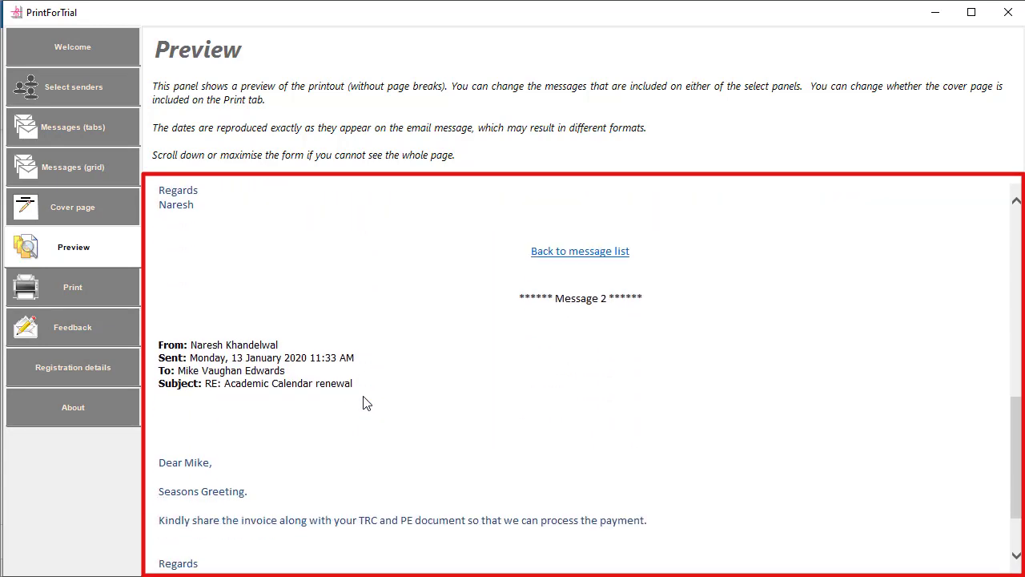
Check the printer dialog without printing, and toggle showing the Word, PDF or HTML document on completion
{"action": "left_click", "coordinate": [50, 288]}
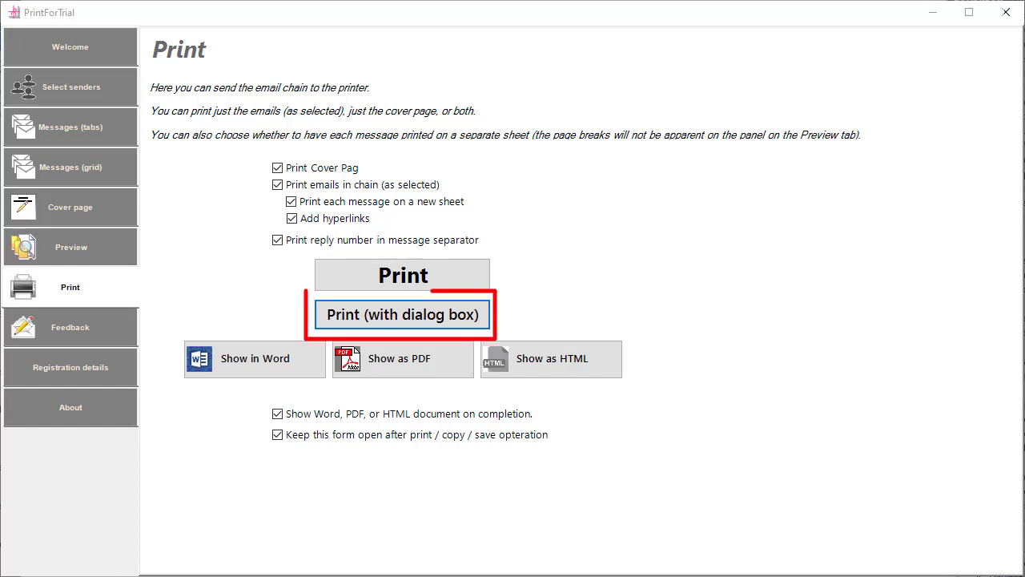
{"action": "left_click", "coordinate": [367, 312]}
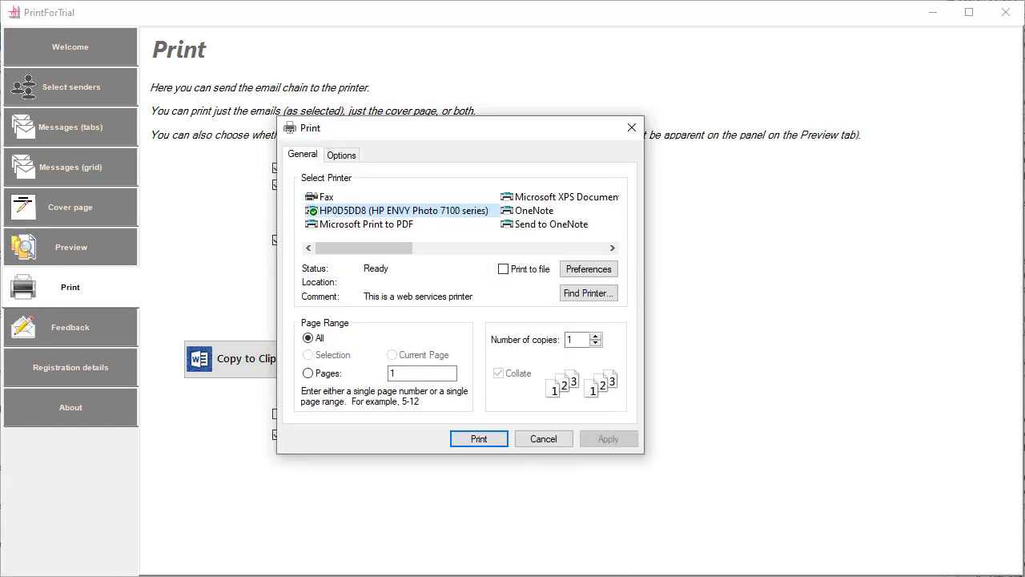
{"action": "left_click", "coordinate": [543, 439]}
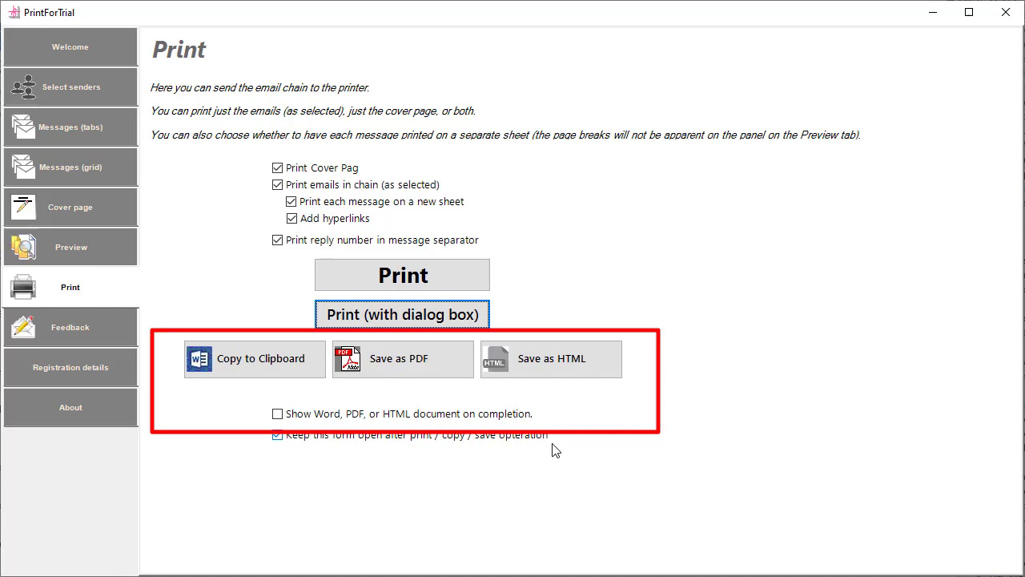
{"action": "left_click", "coordinate": [278, 416]}
{"action": "left_click", "coordinate": [278, 415]}
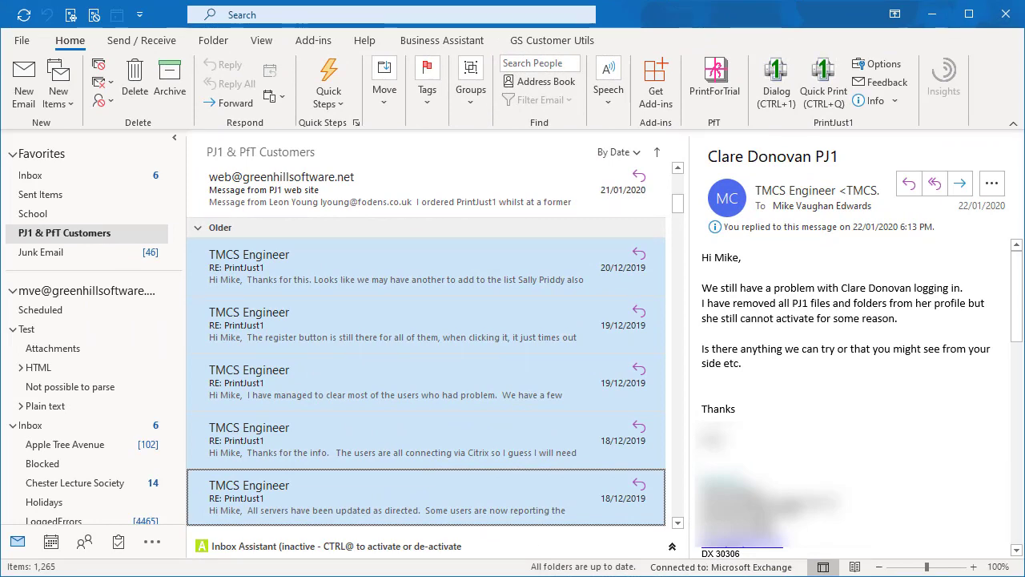
Run PrintForTrial on the group of emails selected in Outlook and inspect the message grid, including the sixth message's full body text
{"action": "left_click", "coordinate": [727, 76]}
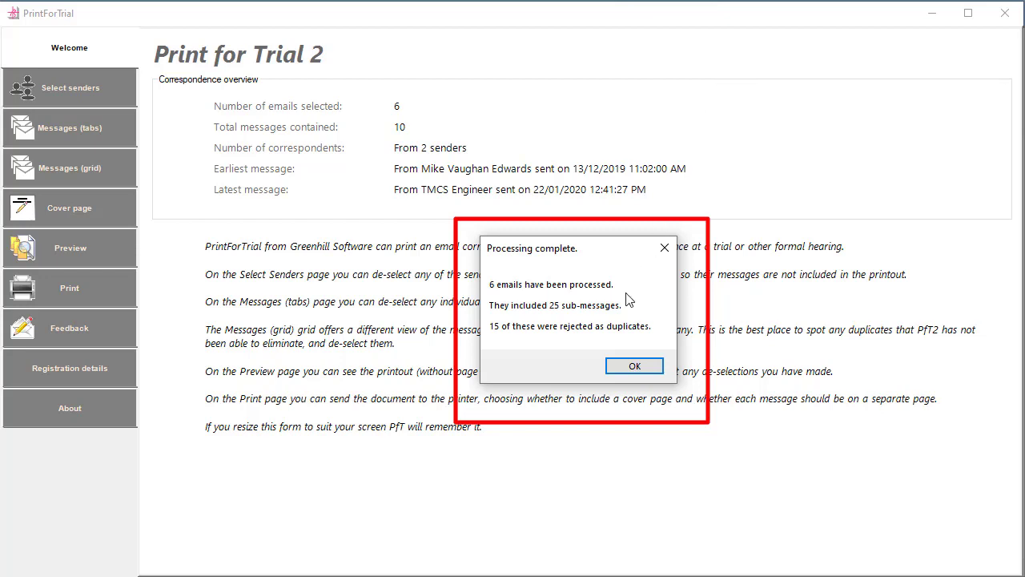
{"action": "left_click", "coordinate": [627, 369]}
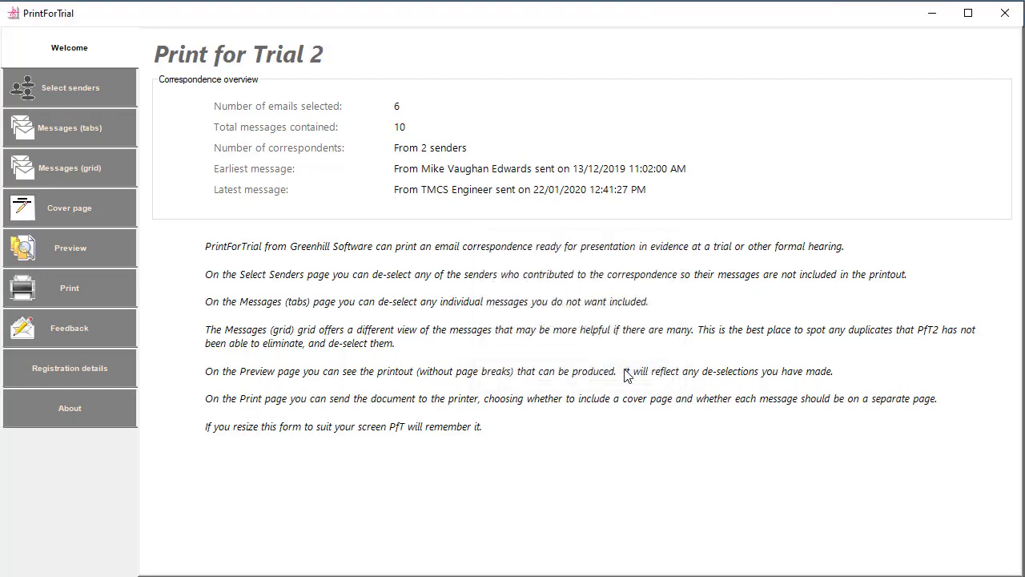
{"action": "left_click", "coordinate": [56, 176]}
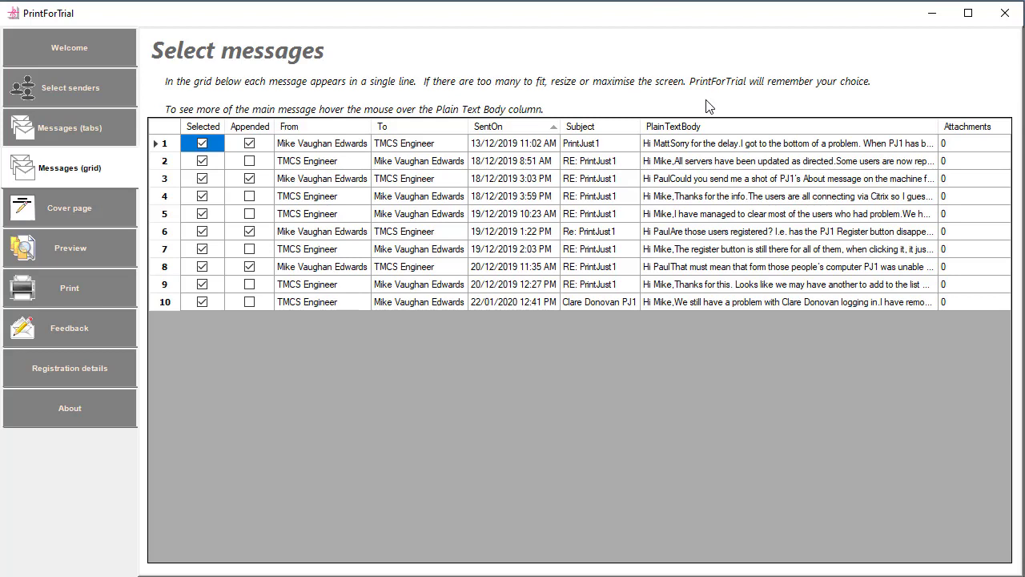
{"action": "mouse_move", "coordinate": [699, 151]}
{"action": "mouse_move", "coordinate": [661, 235]}
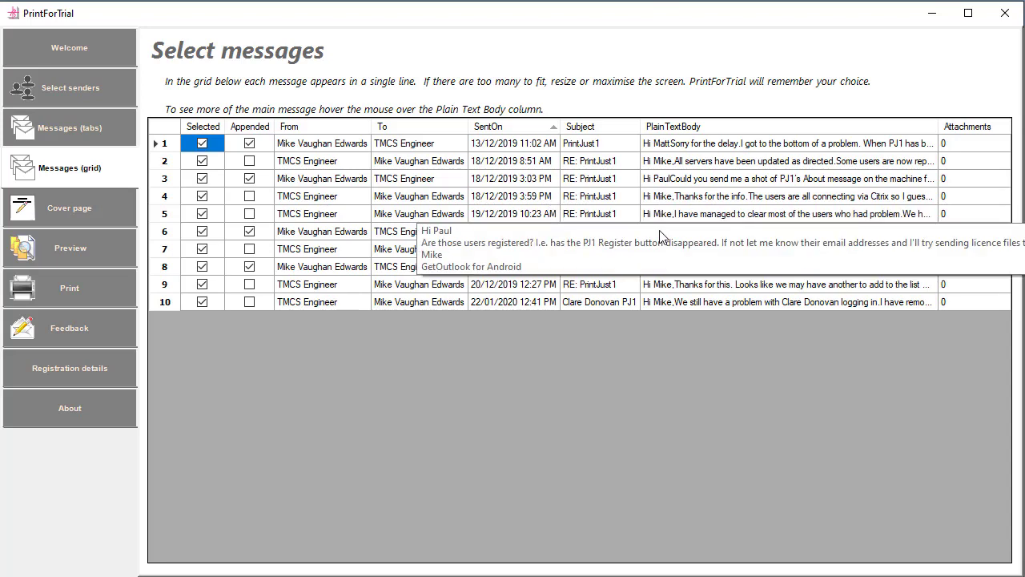
Preview the combined printout, follow the message list link to message 10, read it through and return to the message list
{"action": "left_click", "coordinate": [77, 255]}
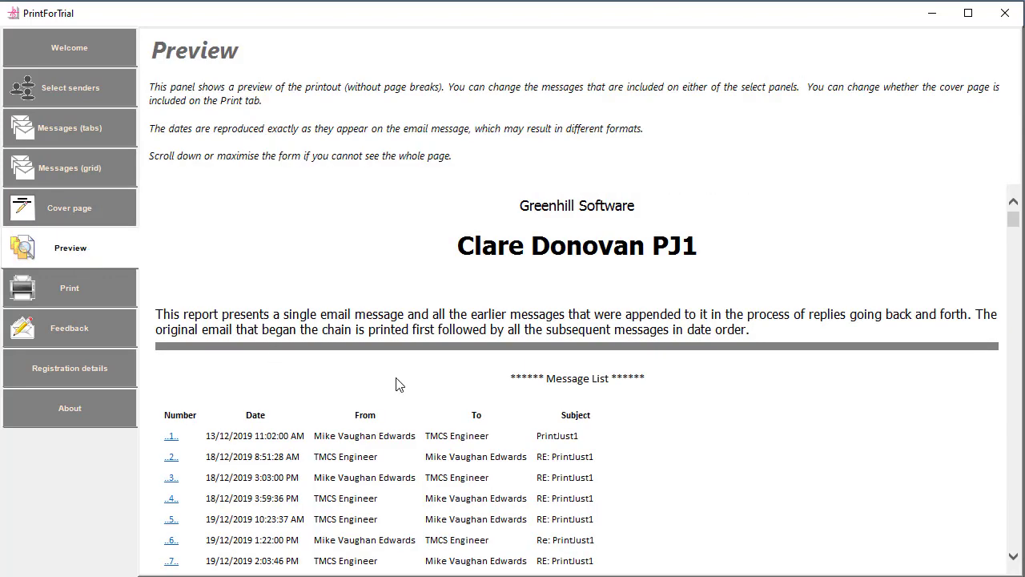
{"action": "scroll", "coordinate": [399, 383], "scroll_direction": "down", "scroll_amount": 3}
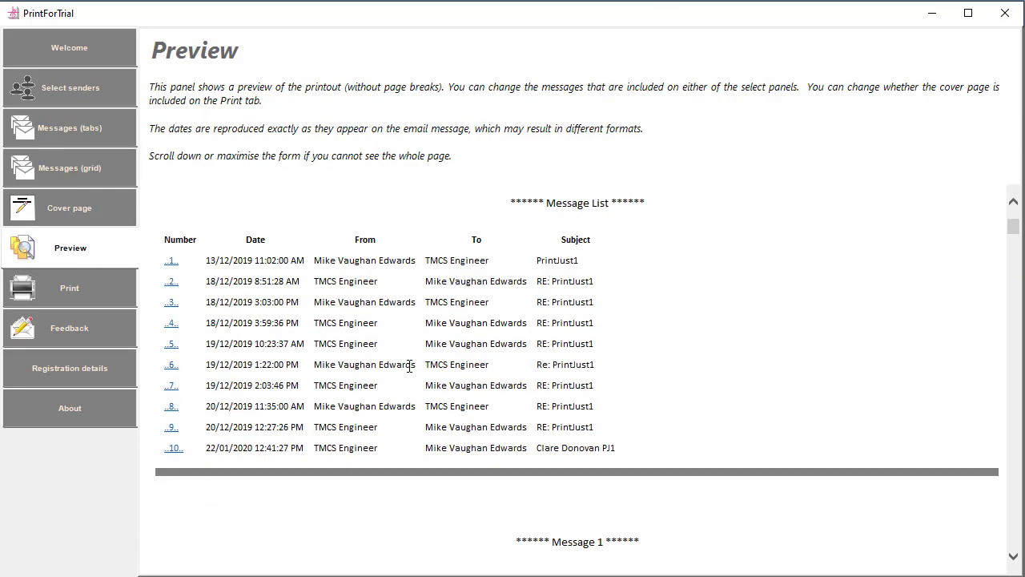
{"action": "scroll", "coordinate": [409, 365], "scroll_direction": "down", "scroll_amount": 5}
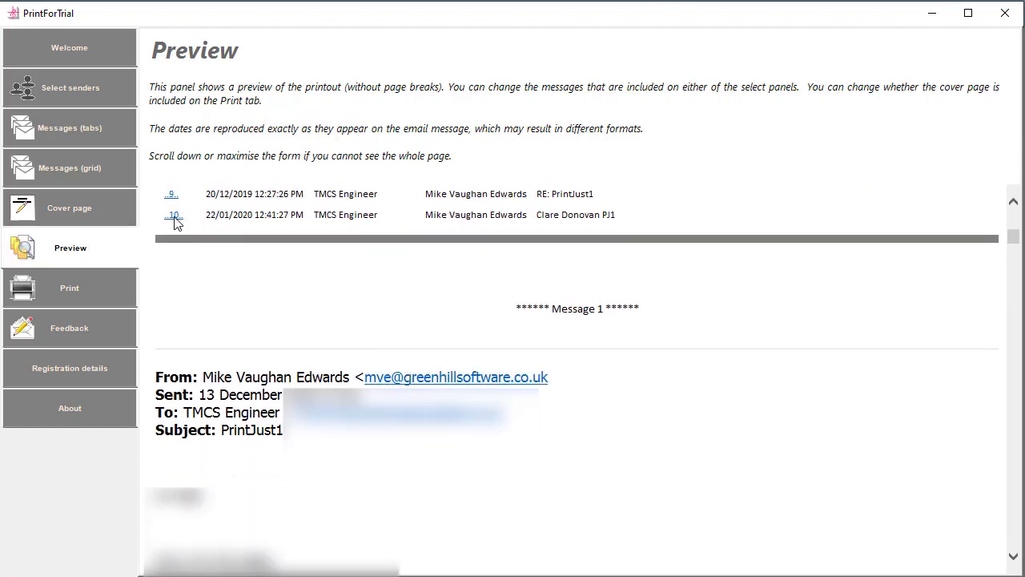
{"action": "left_click", "coordinate": [173, 217]}
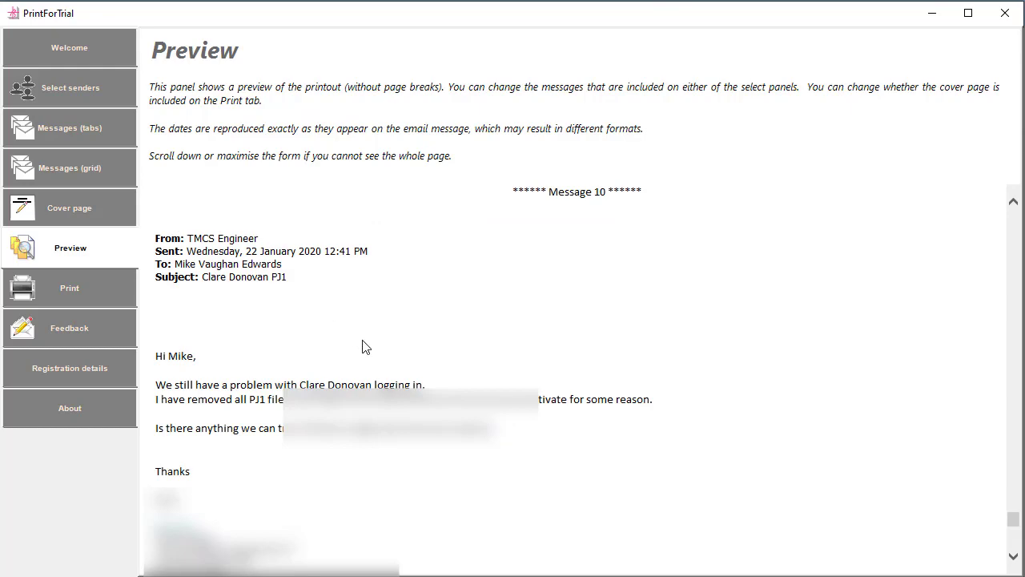
{"action": "scroll", "coordinate": [362, 346], "scroll_direction": "down", "scroll_amount": 3}
{"action": "scroll", "coordinate": [362, 346], "scroll_direction": "down", "scroll_amount": 4}
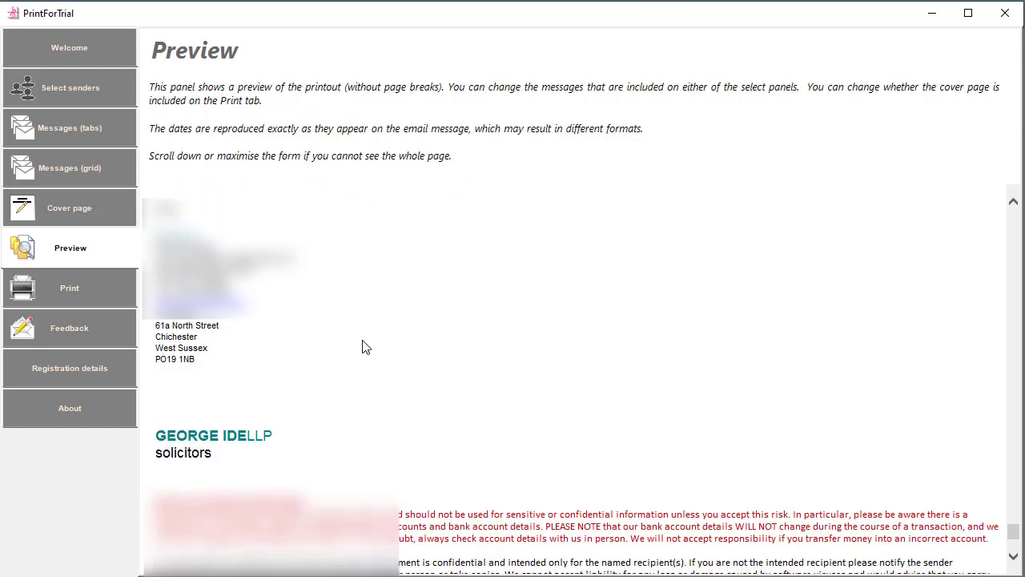
{"action": "scroll", "coordinate": [362, 346], "scroll_direction": "down", "scroll_amount": 3}
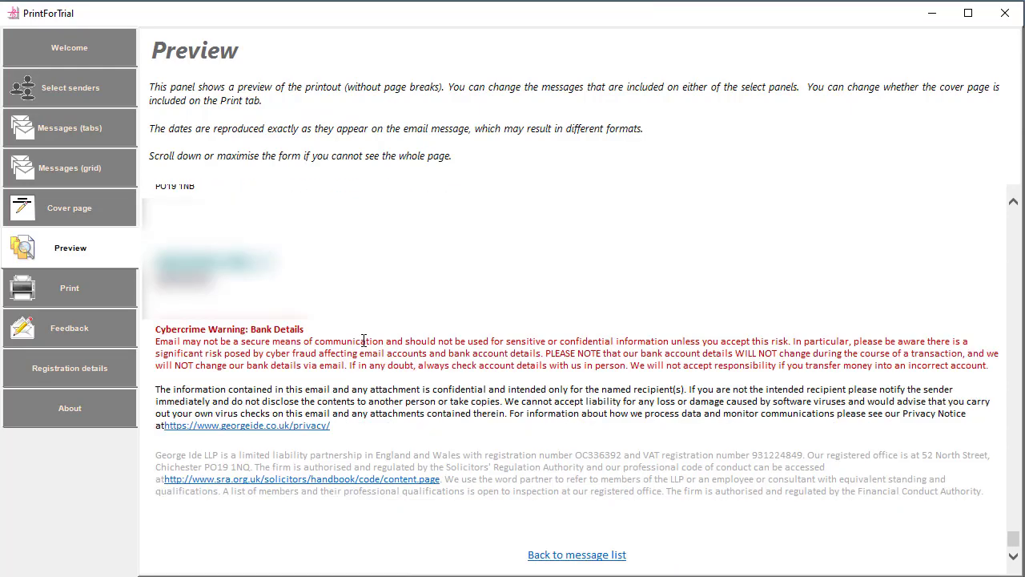
{"action": "left_click", "coordinate": [552, 561]}
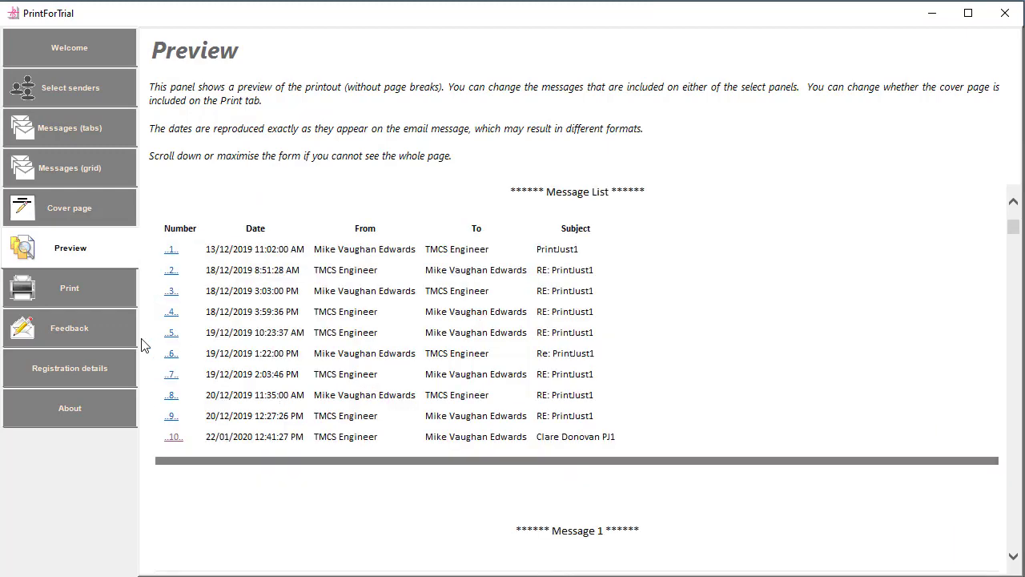
View PrintForTrial's feedback options, registration details and About information
{"action": "left_click", "coordinate": [84, 335]}
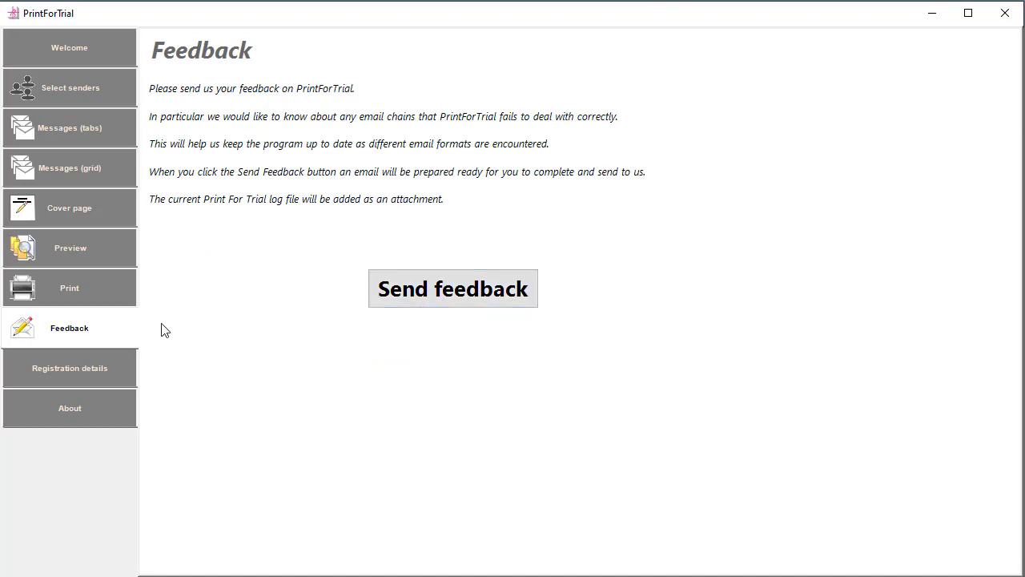
{"action": "left_click", "coordinate": [73, 370]}
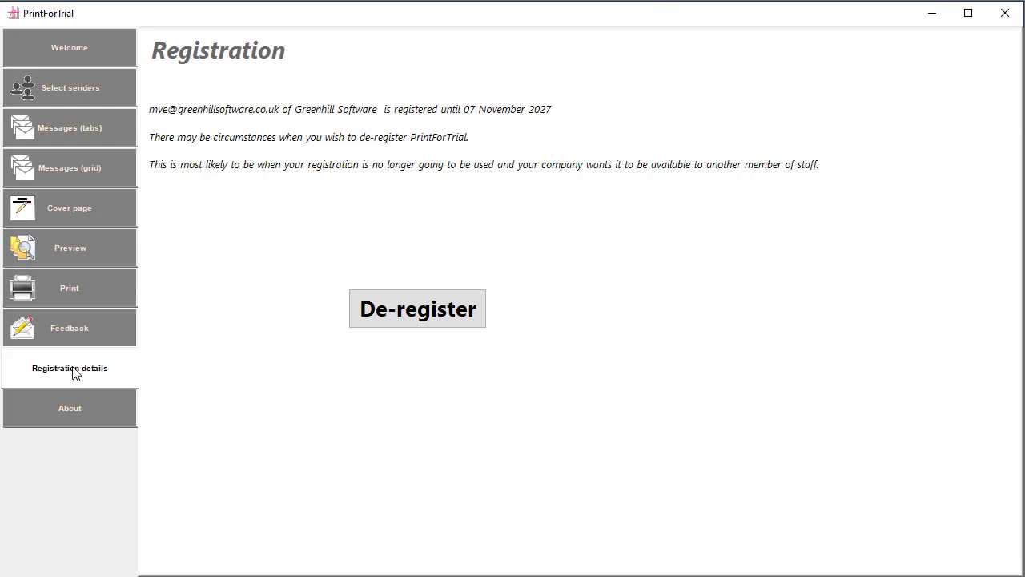
{"action": "left_click", "coordinate": [69, 410]}
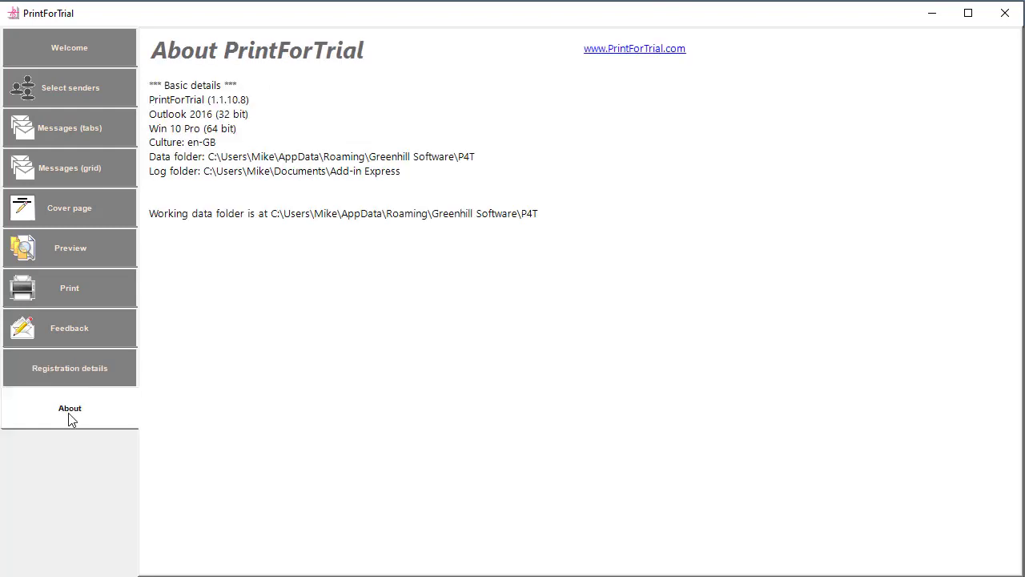